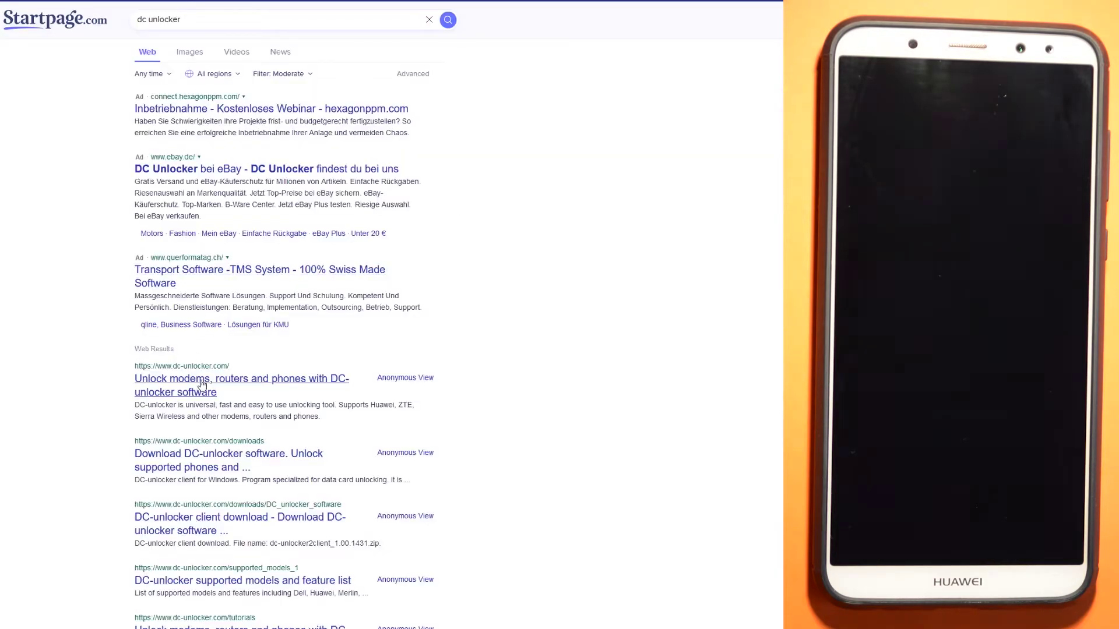
Open the 'Unlock modems, routers and phones with DC-unlocker software' result from the dc unlocker search.
left_click(204, 383)
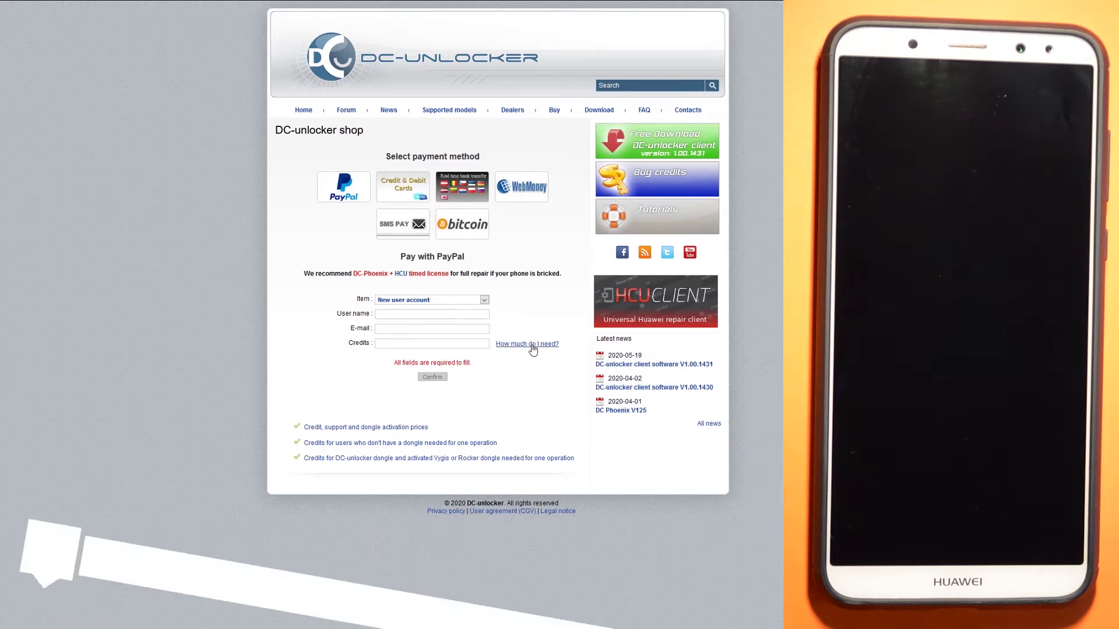
Confirm in the credit price list that Huawei HiSilicon Read Bootloader Code costs 4 credits, then close it.
left_click(528, 344)
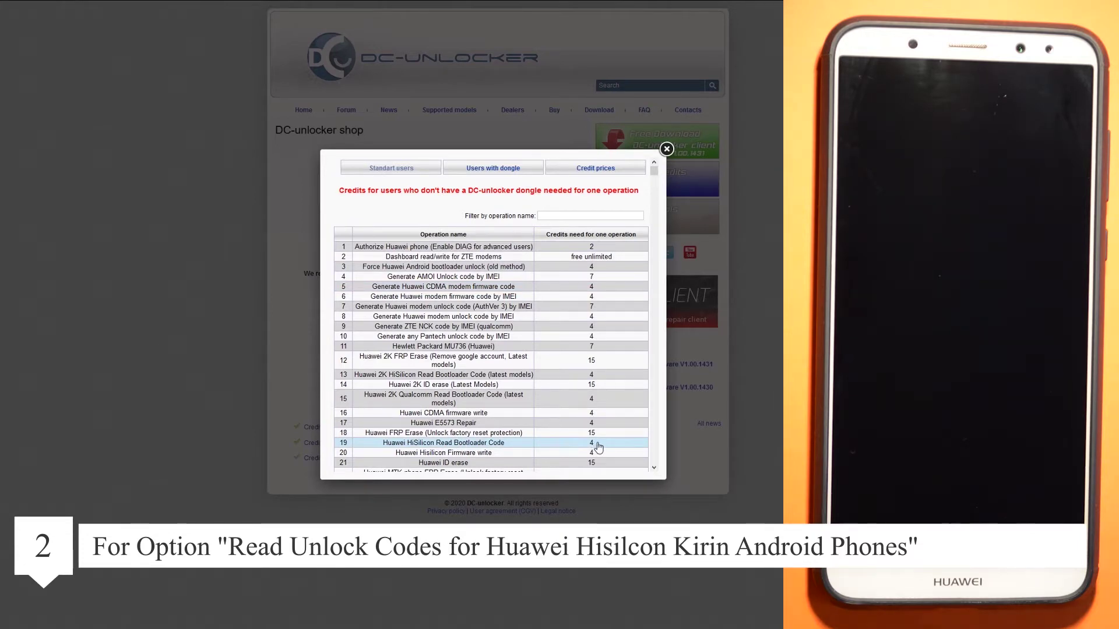
left_click(667, 151)
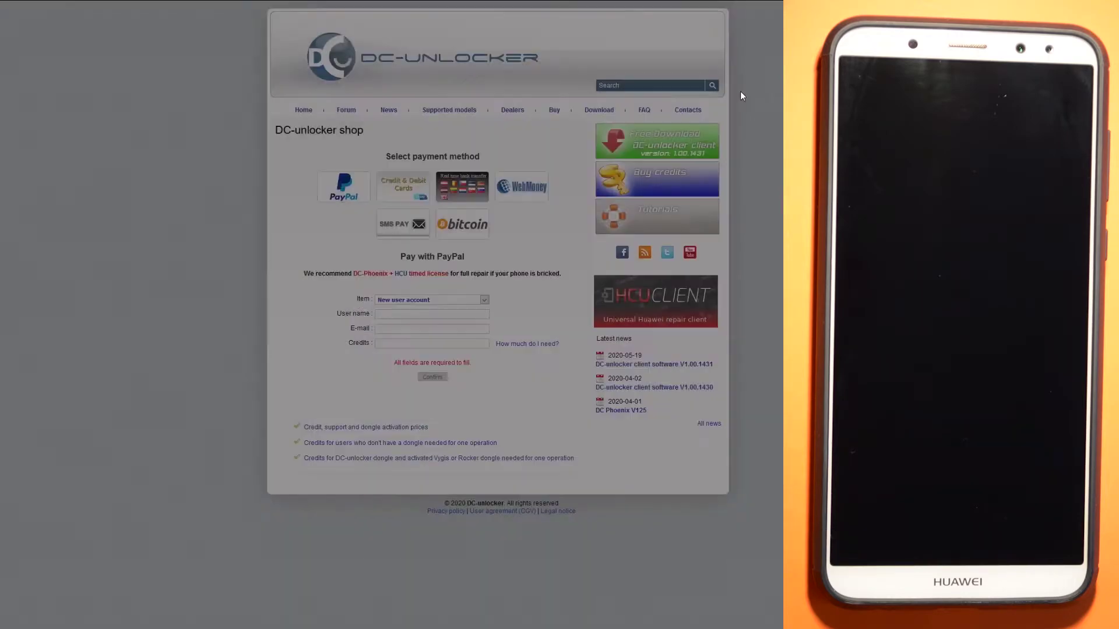
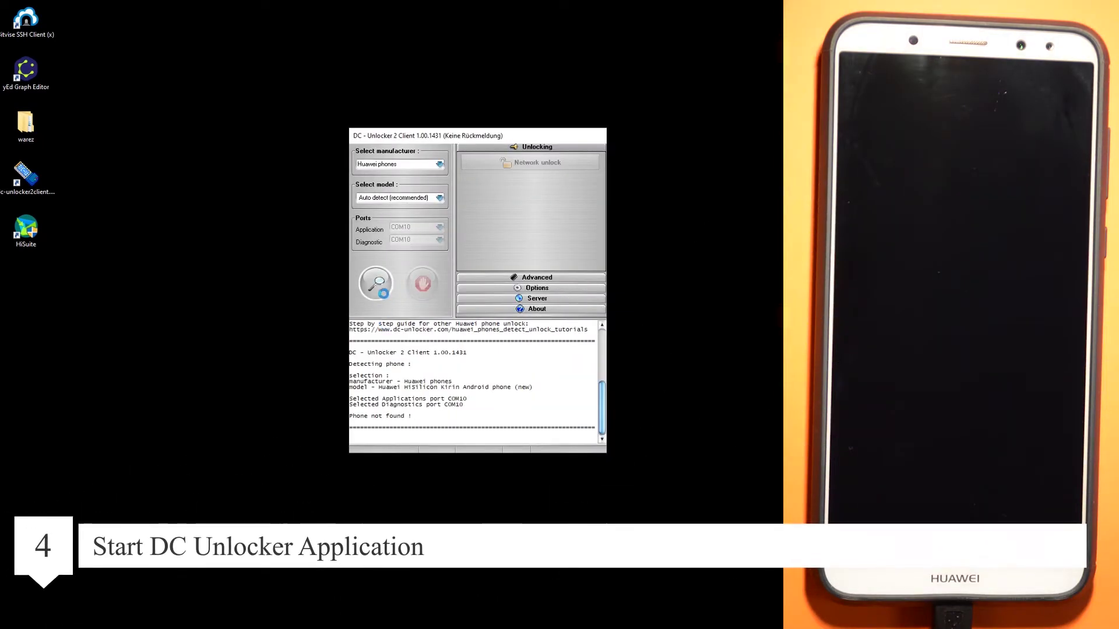
Run phone detection with Huawei phones / Auto detect to identify the connected phone.
left_click(385, 291)
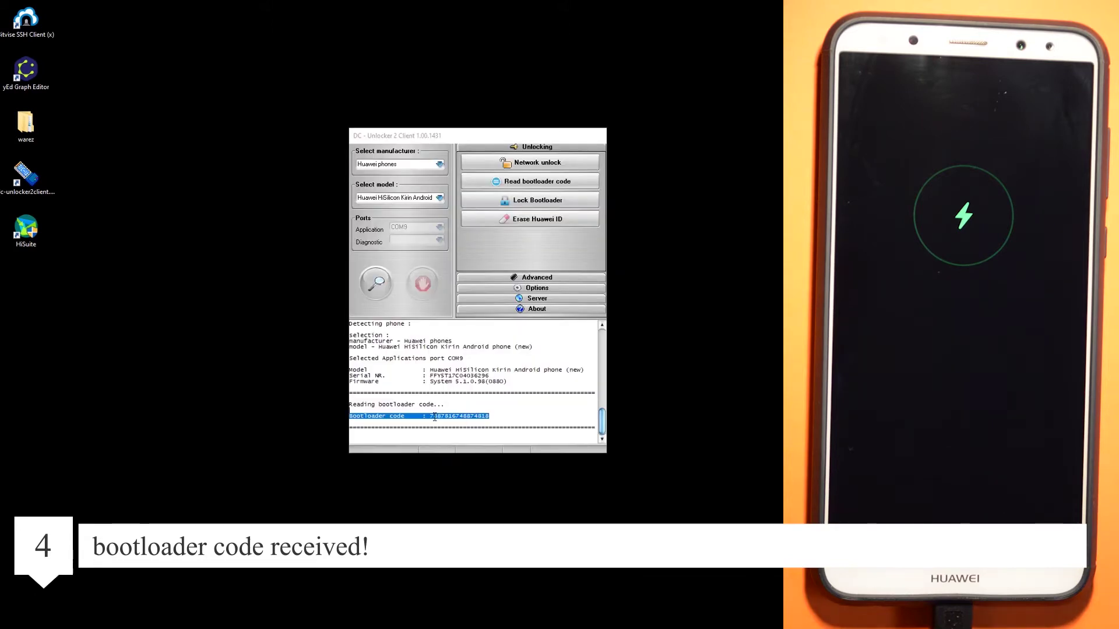
Deselect the bootloader code line shown in the log pane.
left_click(444, 430)
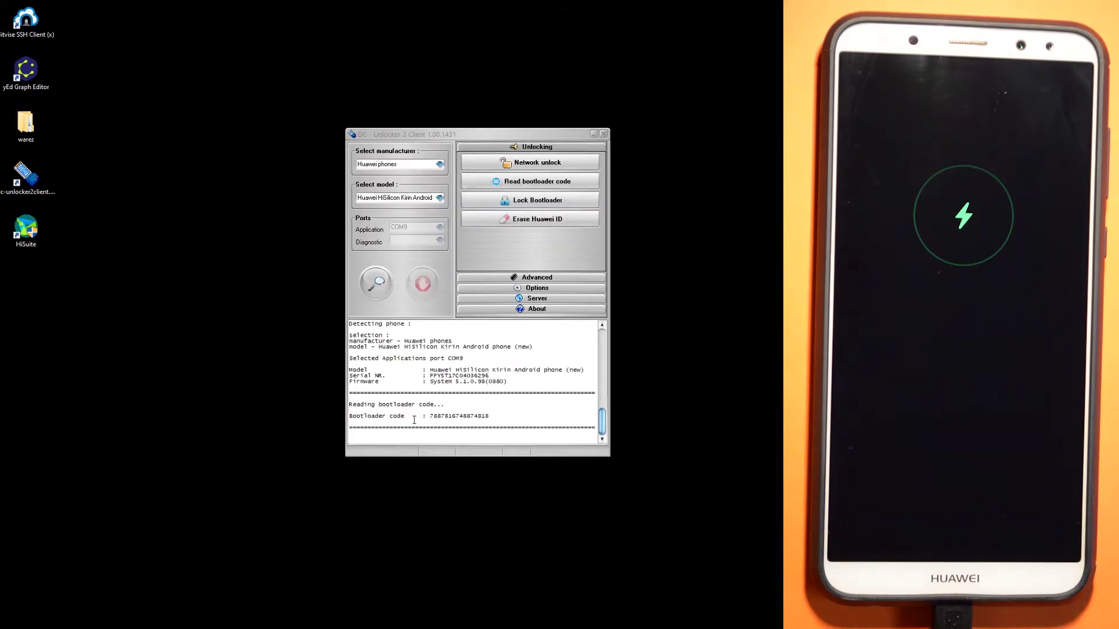
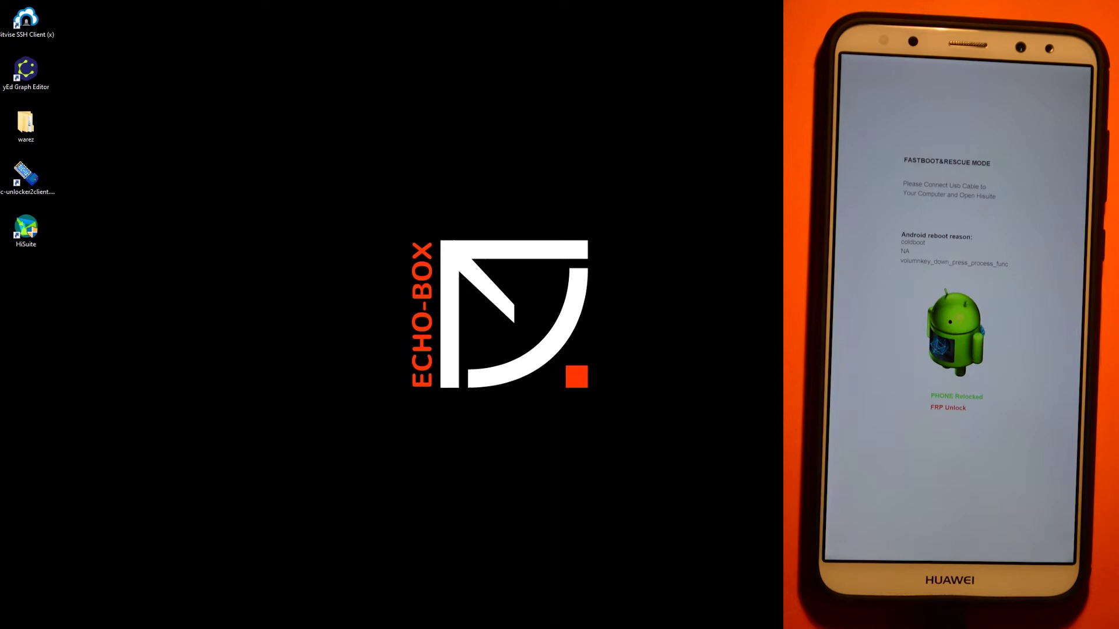
Navigate from the desktop warez folder through platform-tools_r29.0.6-windows into the platform-tools folder with adb.exe and fastboot.exe.
double_click(26, 125)
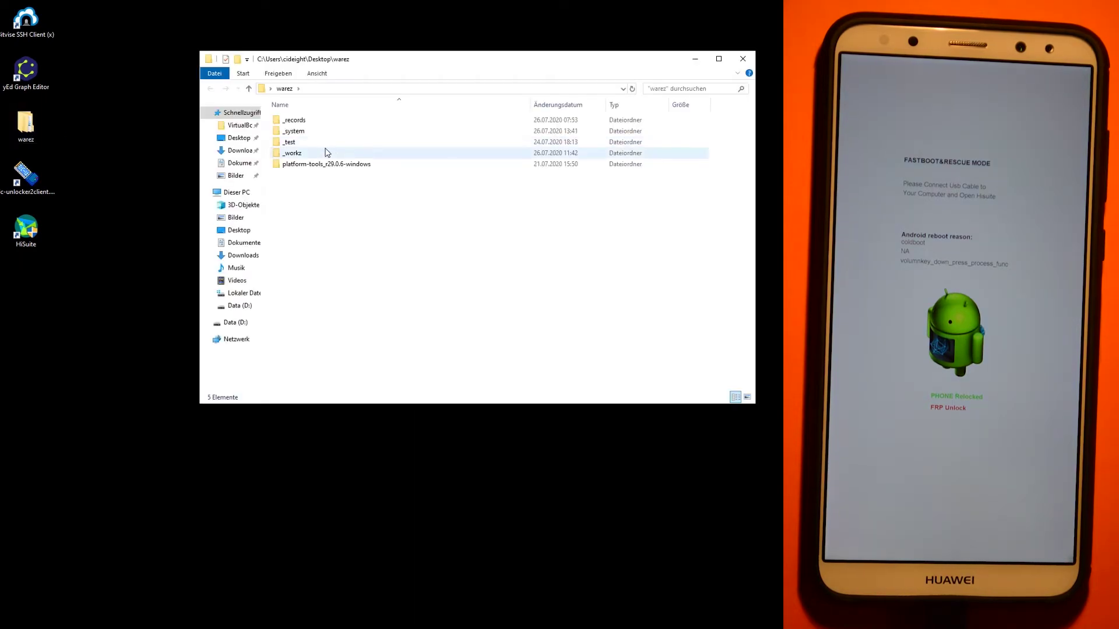
double_click(324, 164)
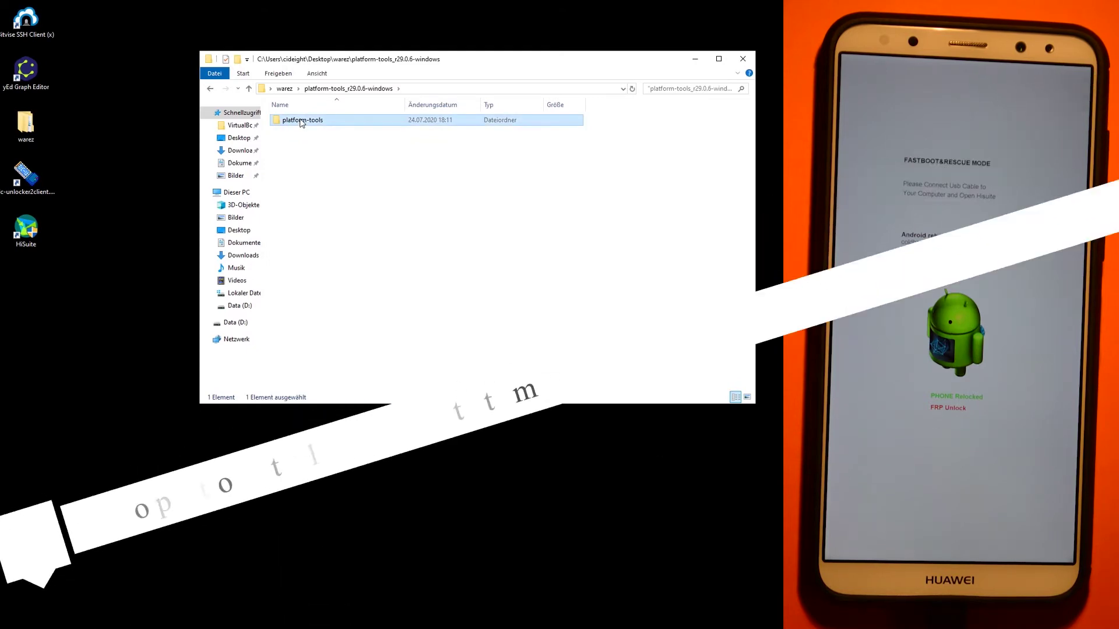
double_click(312, 119)
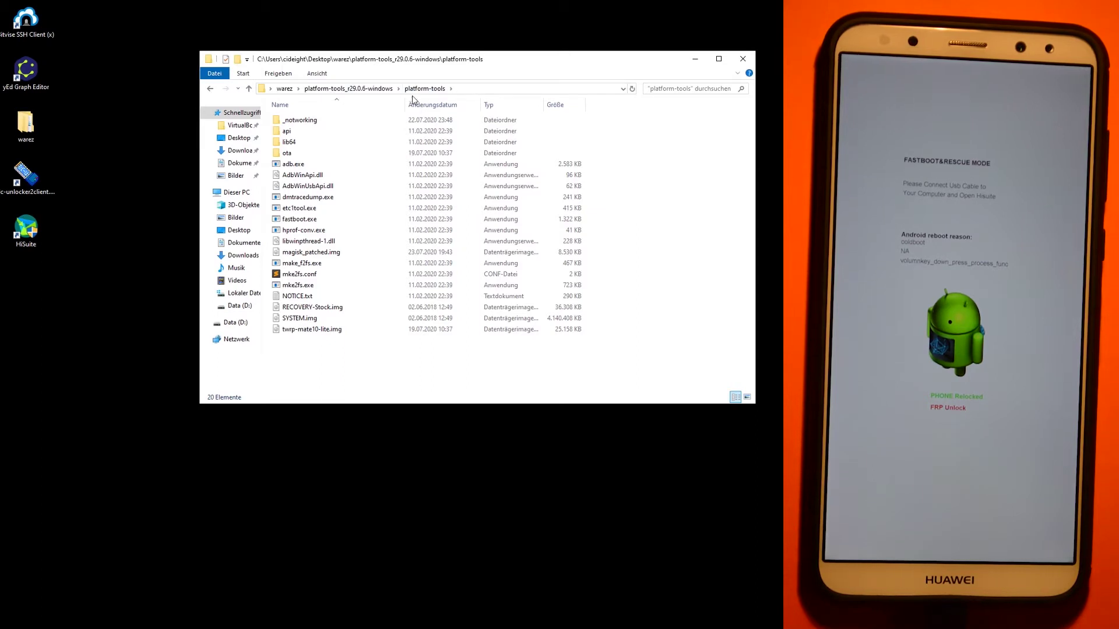
Launch cmd from the platform-tools folder's address bar so the prompt starts there.
left_click(466, 90)
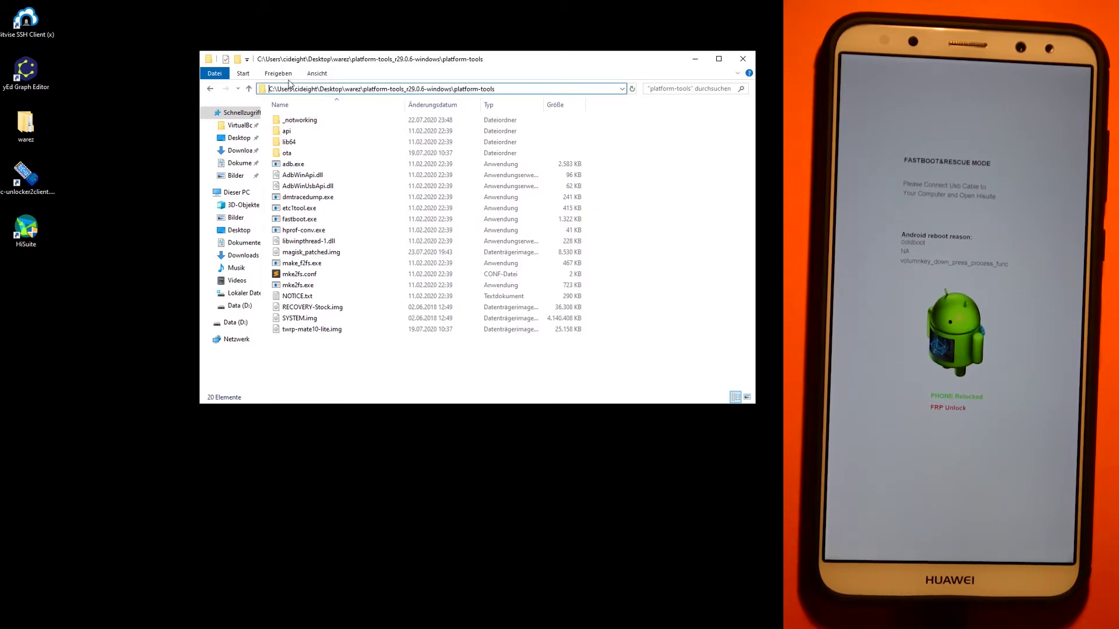
key("Return")
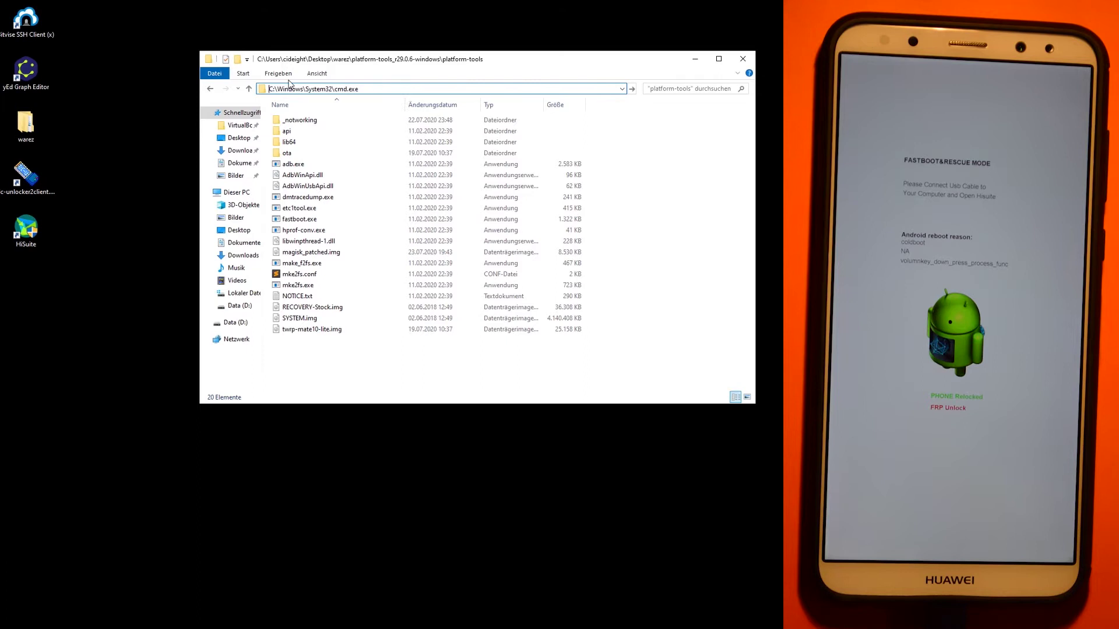
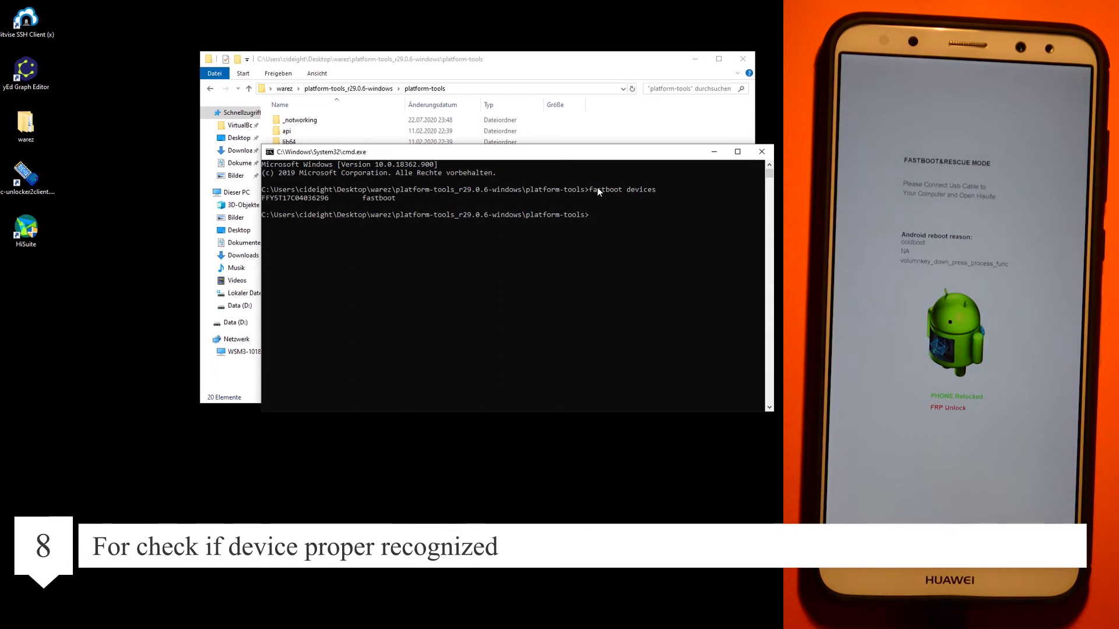
Run 'fastboot oem unlock' with the phone's unlock key at the Command Prompt.
left_click_drag(354, 198, 261, 199)
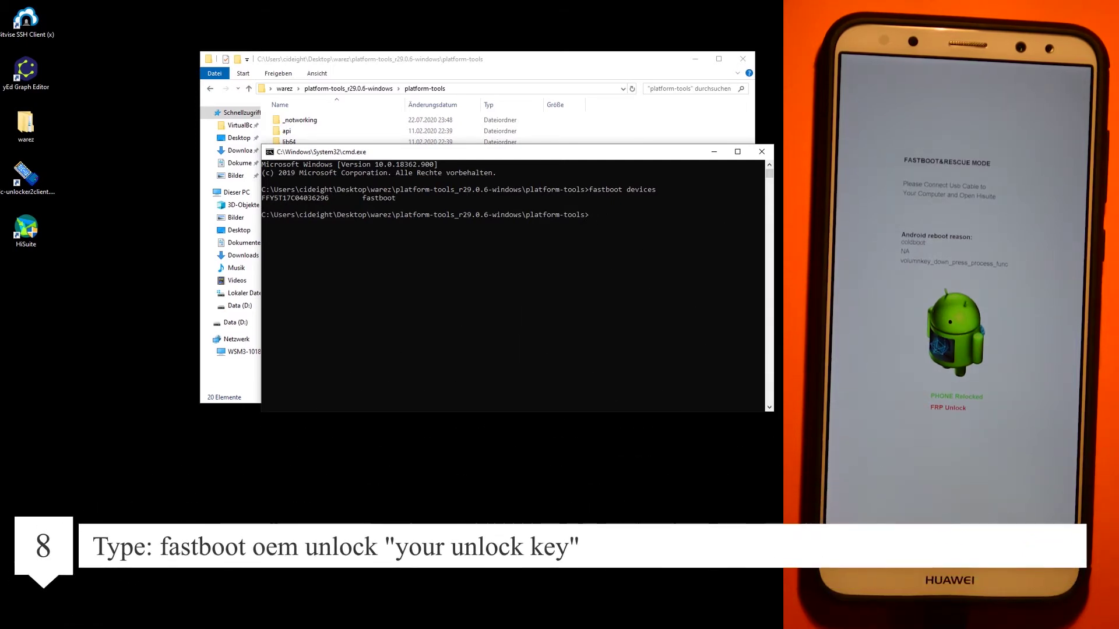
key("alt+Tab")
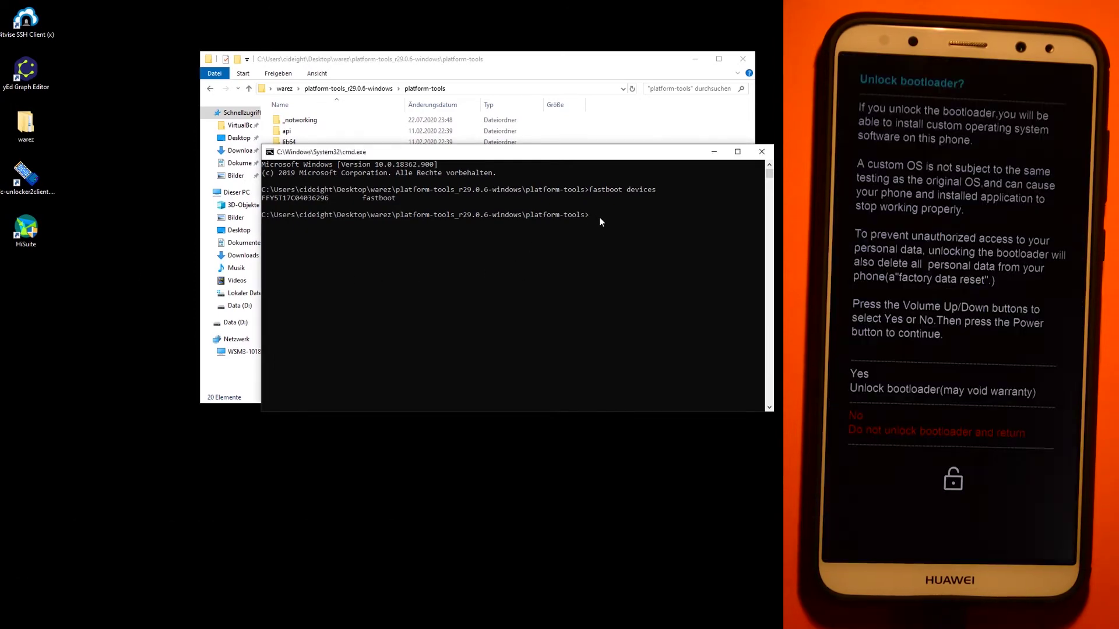
right_click(599, 216)
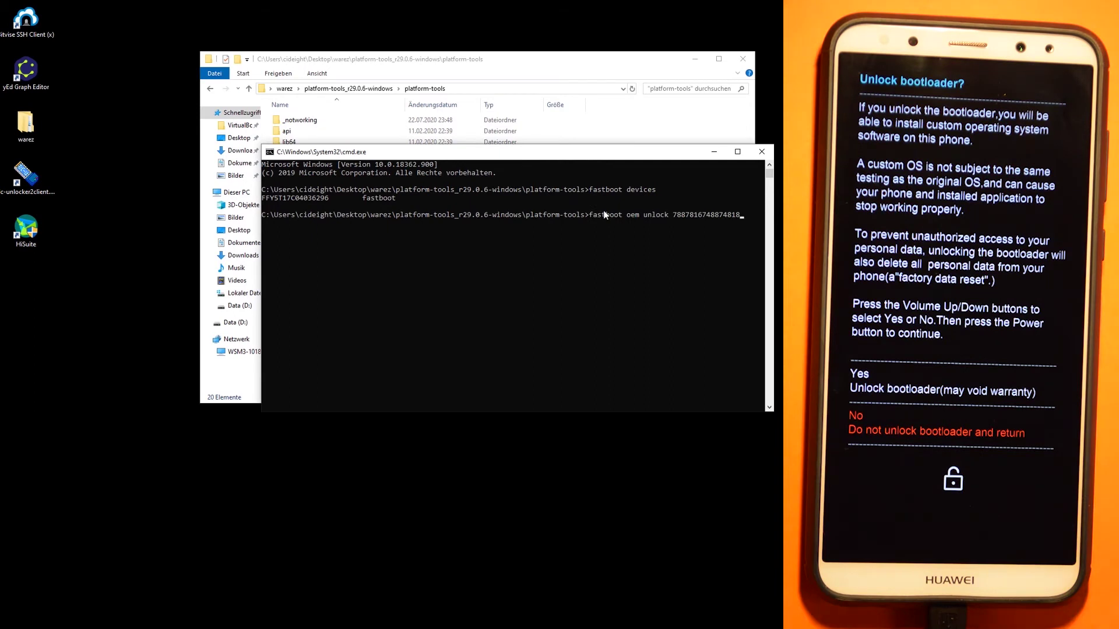
key("Return")
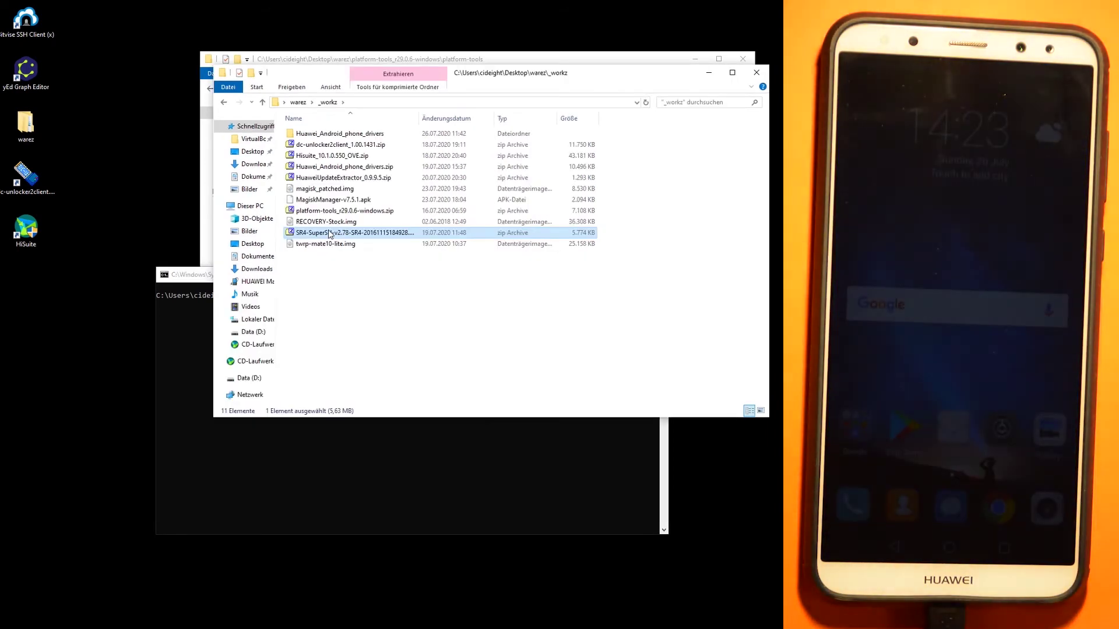
Copy the SR4-SuperSU-v2.78 zip from the warez\_workz folder.
right_click(329, 234)
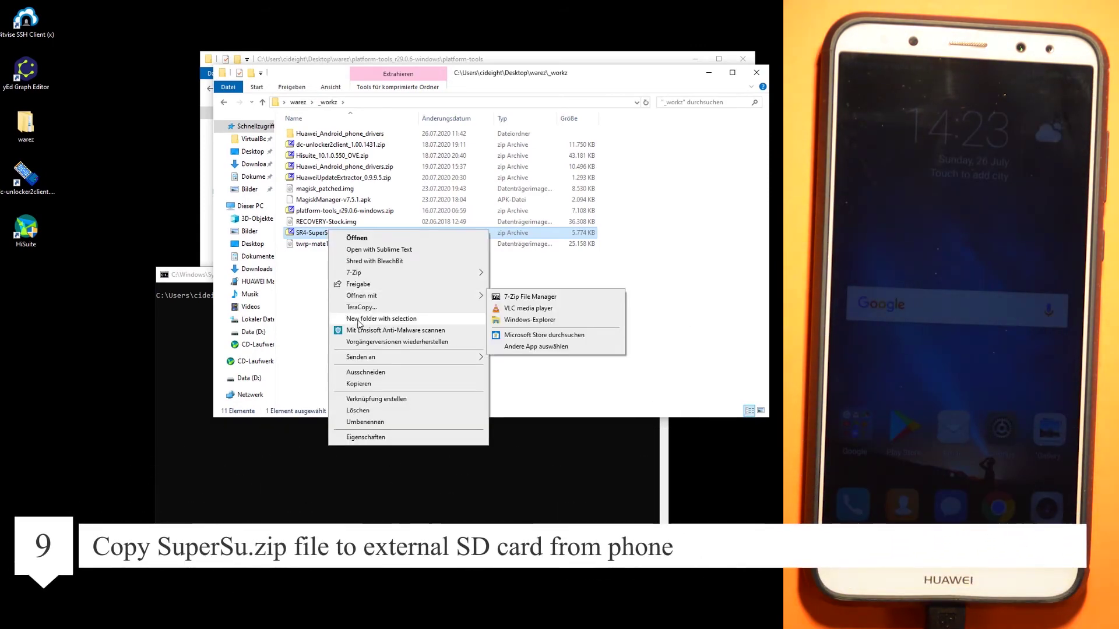
left_click(366, 384)
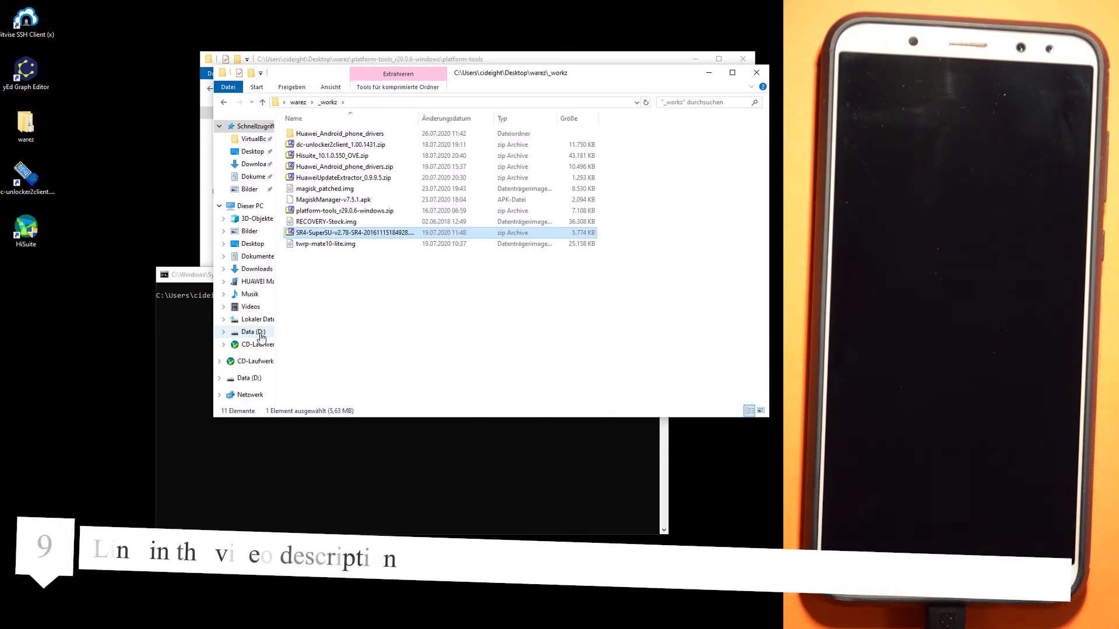
Open the SD Card storage of the HUAWEI Mate 10 lite.
left_click(254, 284)
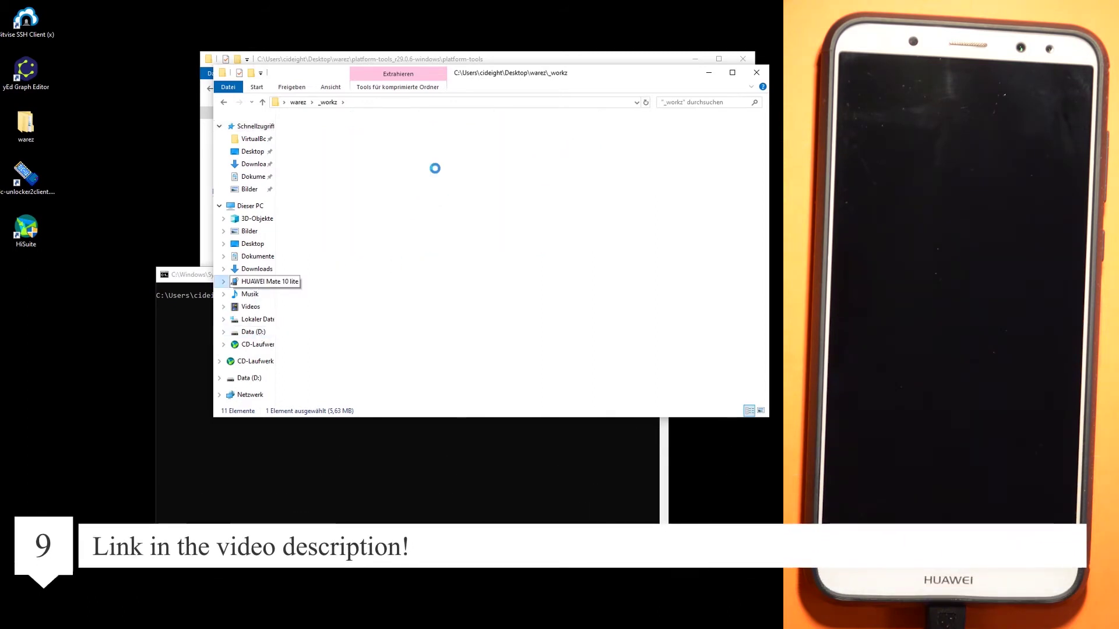
left_click(468, 132)
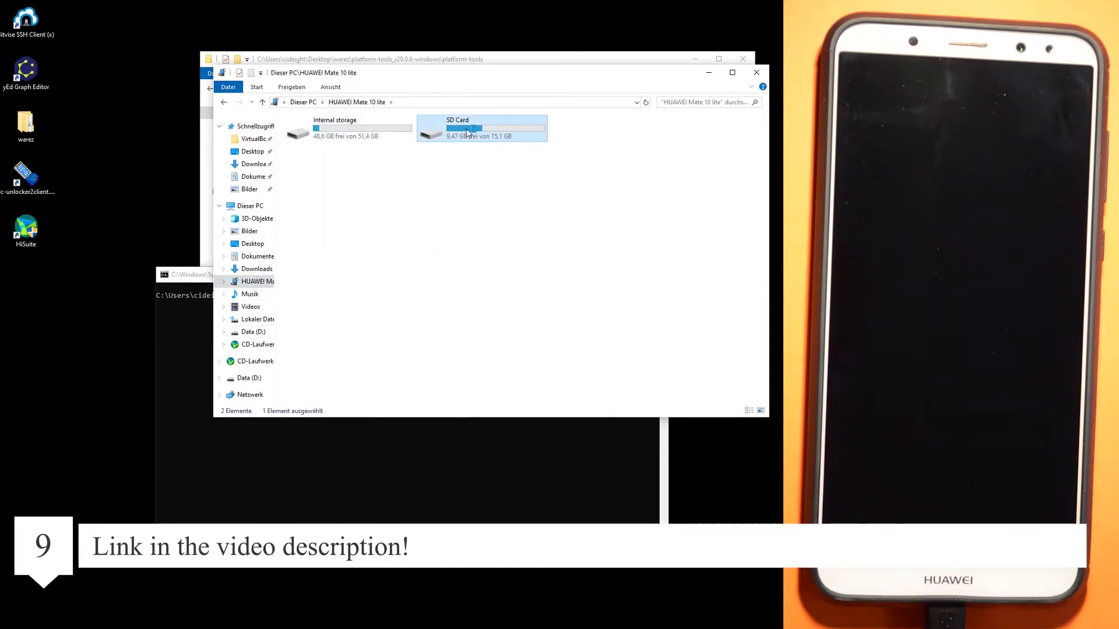
double_click(467, 132)
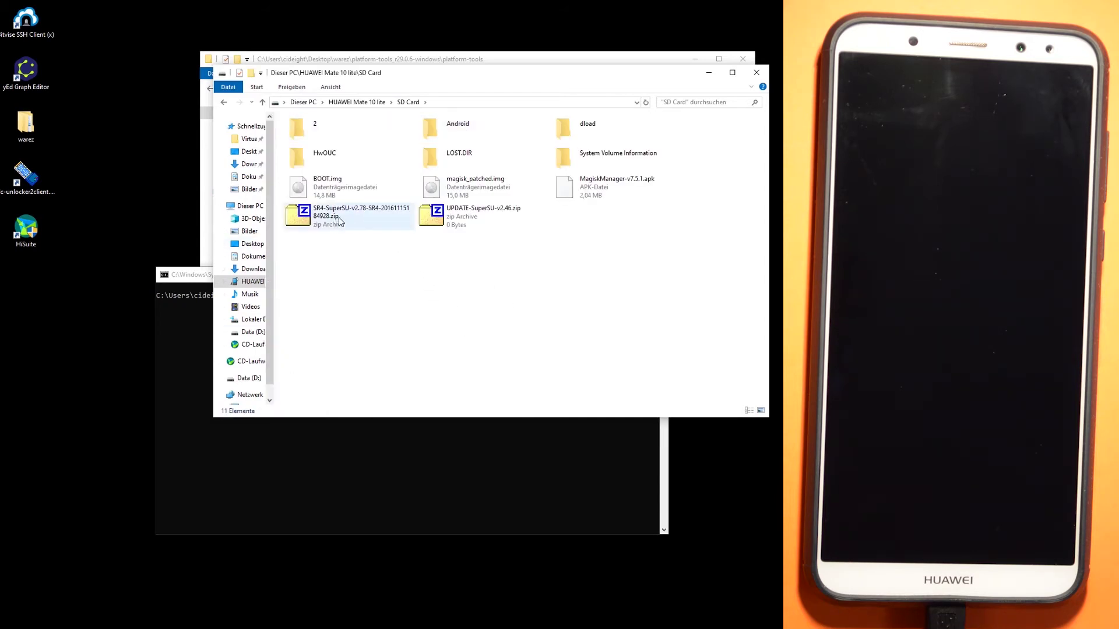
Paste the SuperSU zip onto the SD Card, replacing the existing copy, and close the window.
right_click(345, 256)
left_click(387, 313)
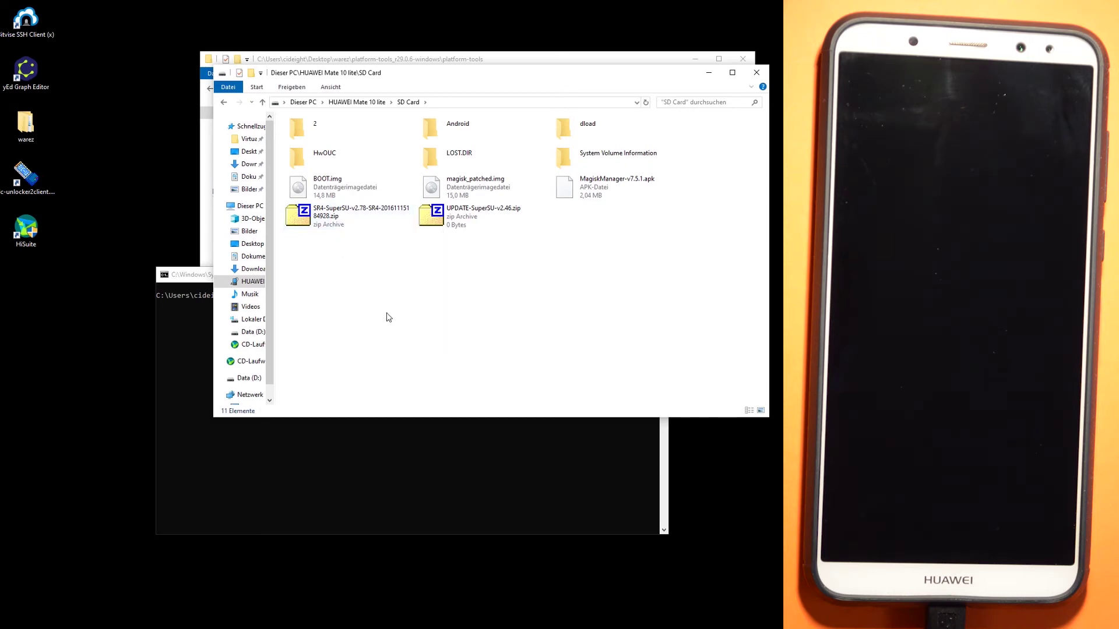
left_click(453, 286)
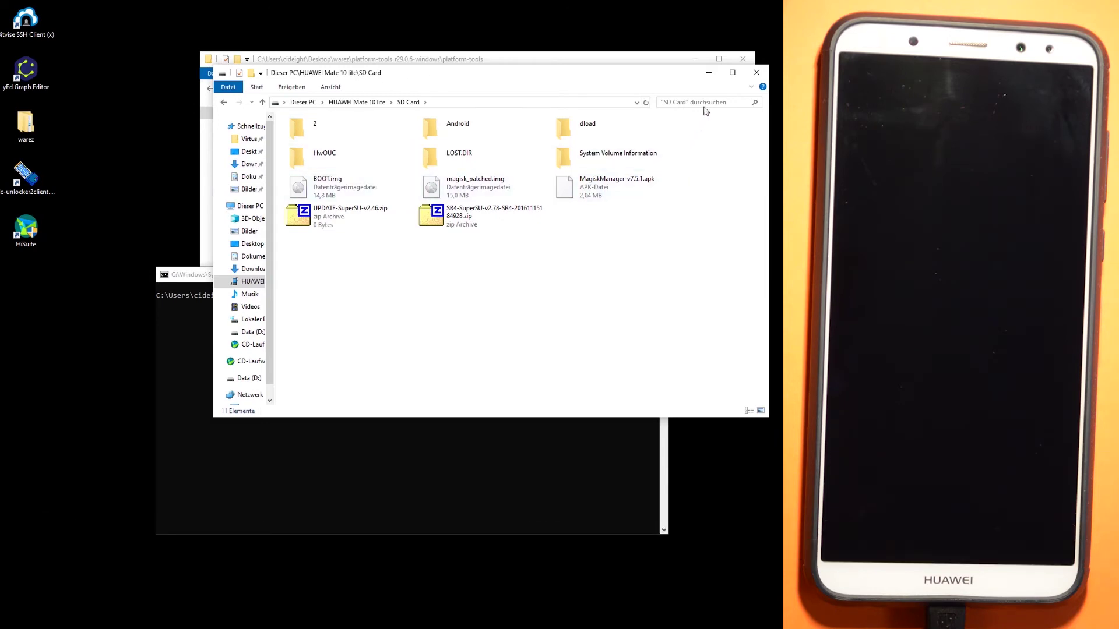
left_click(756, 74)
left_click(494, 296)
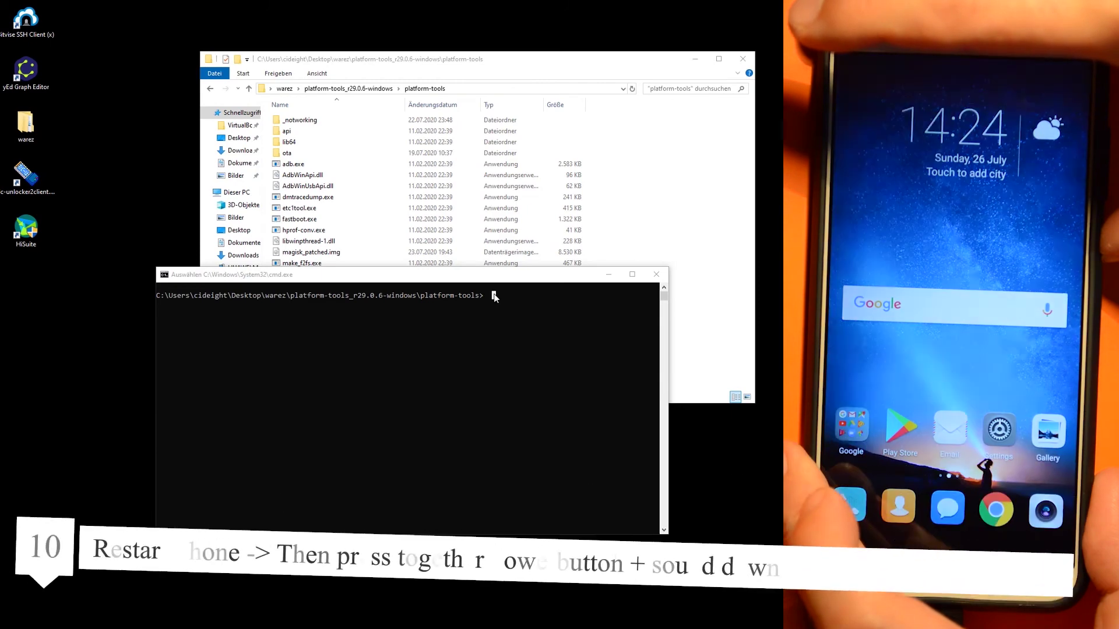
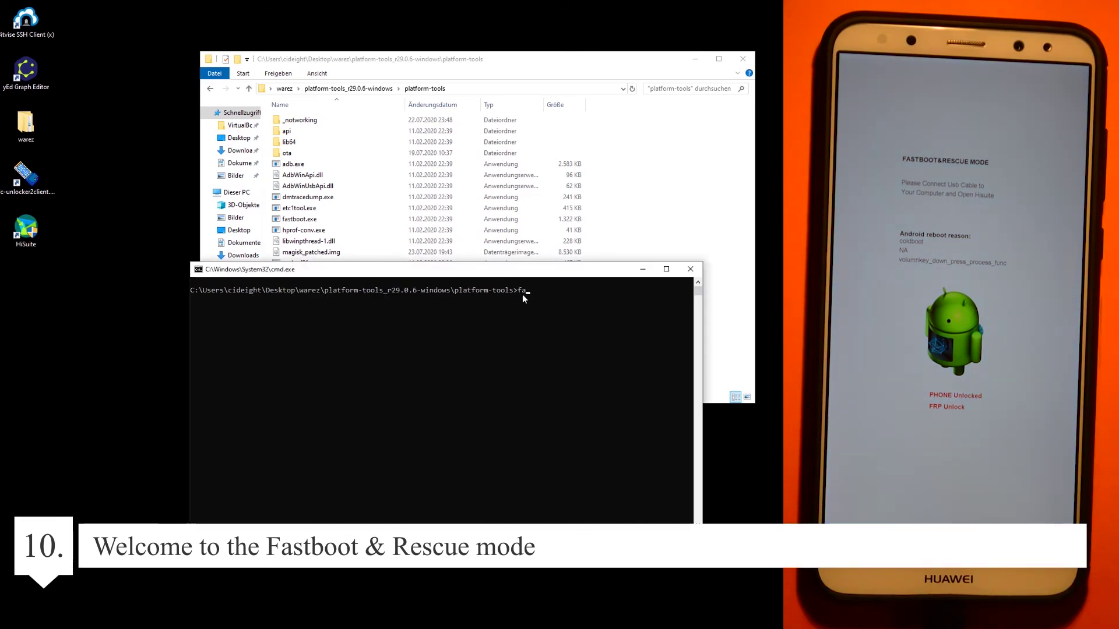
Enter 'fastboot flash recovery ' at the platform-tools prompt, leaving the image name to add.
type("boot")
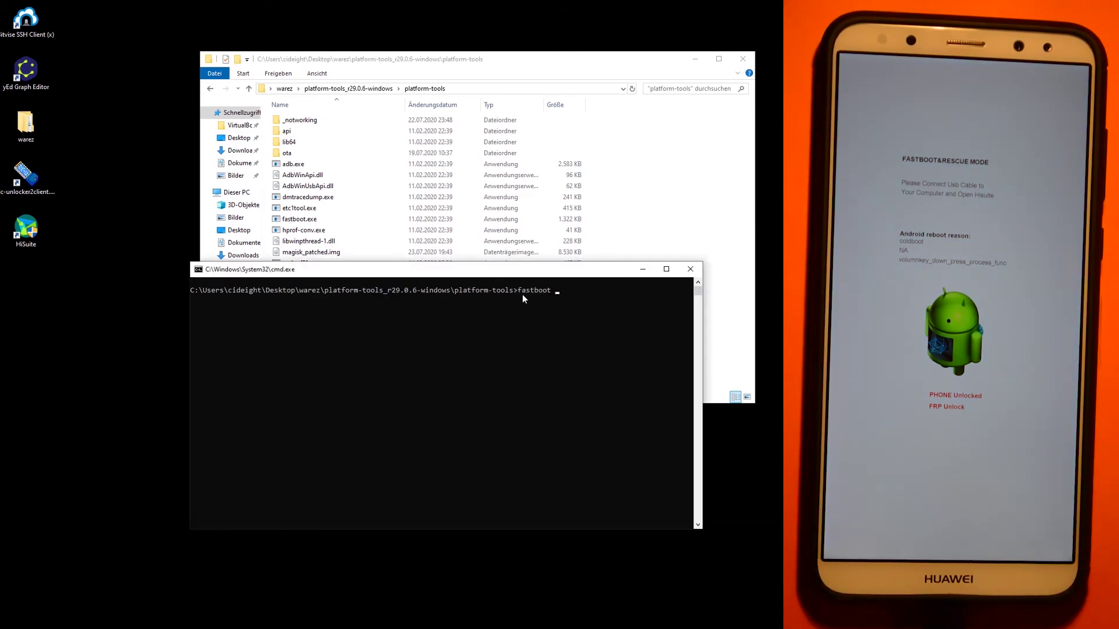
type(" flas")
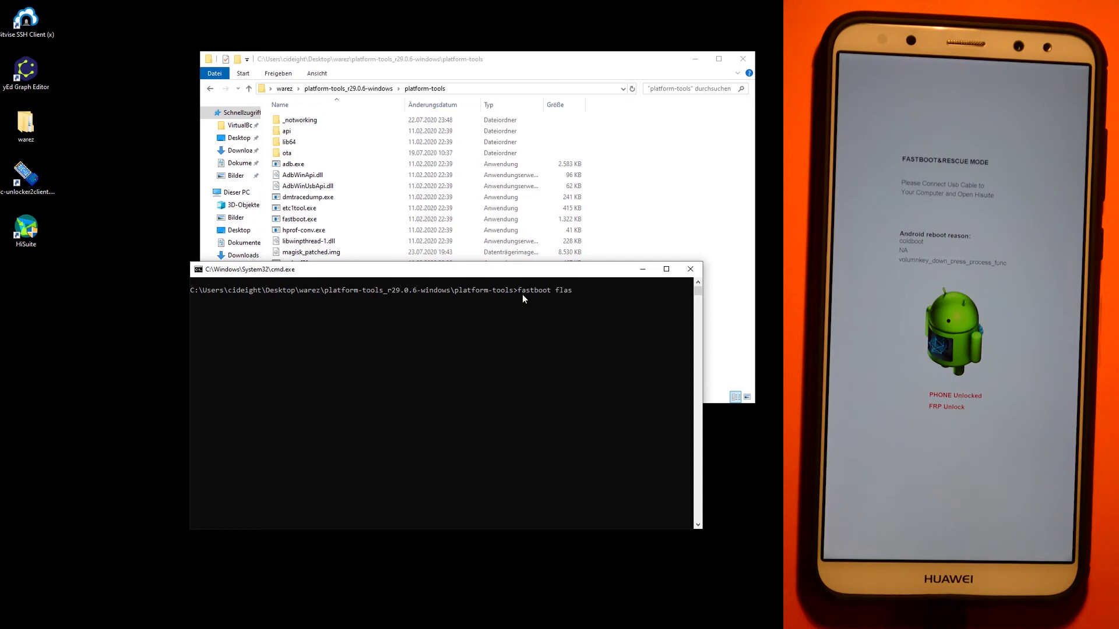
type("h reco")
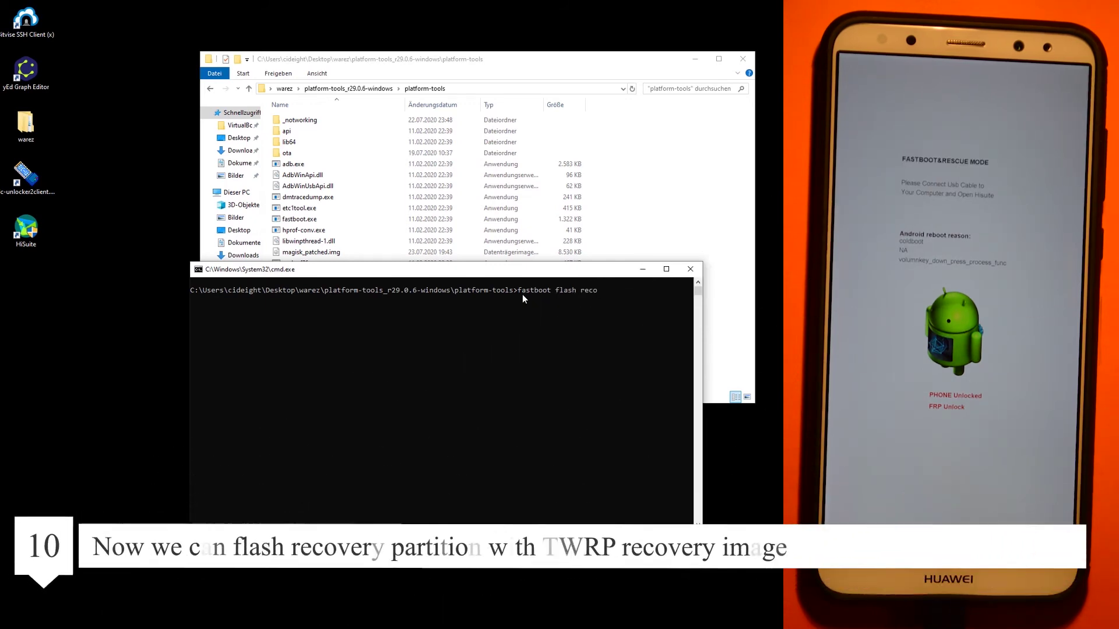
type("very")
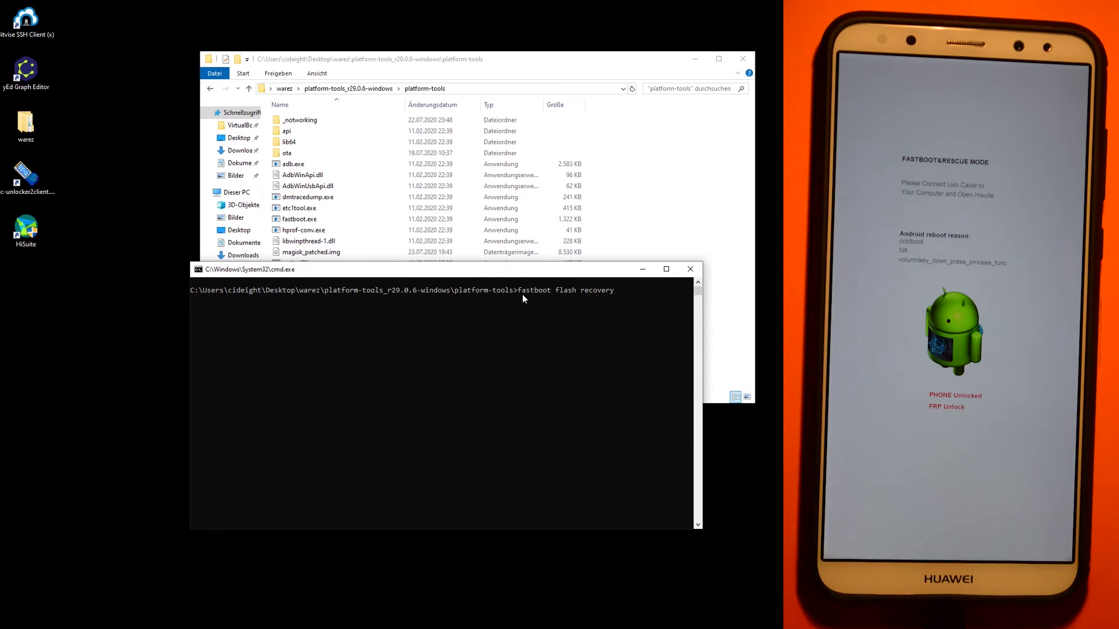
left_click(352, 69)
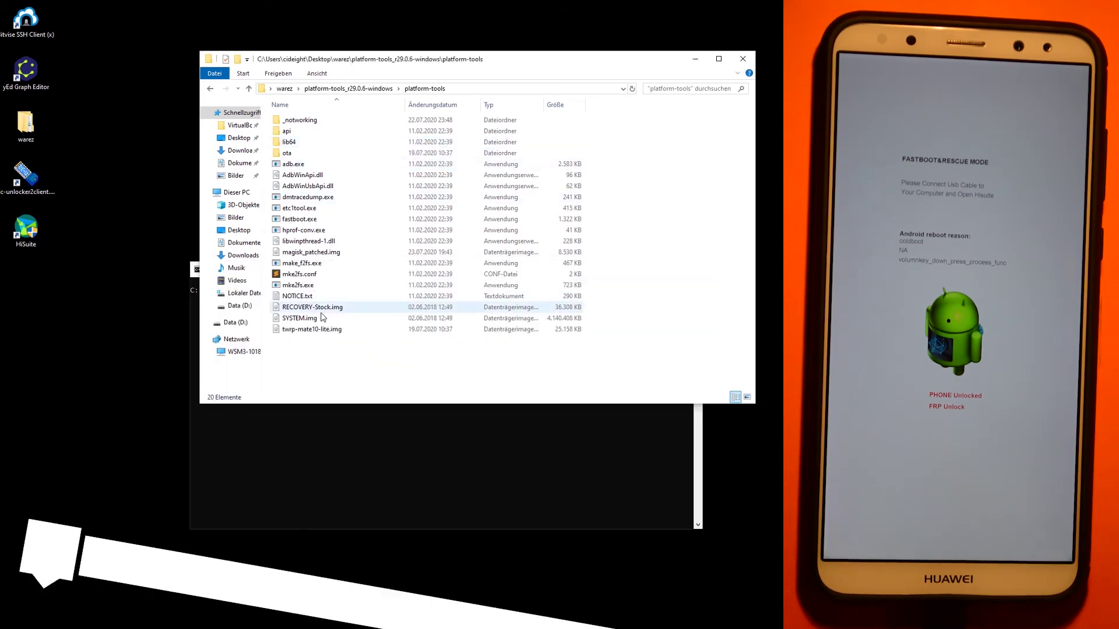
left_click(328, 330)
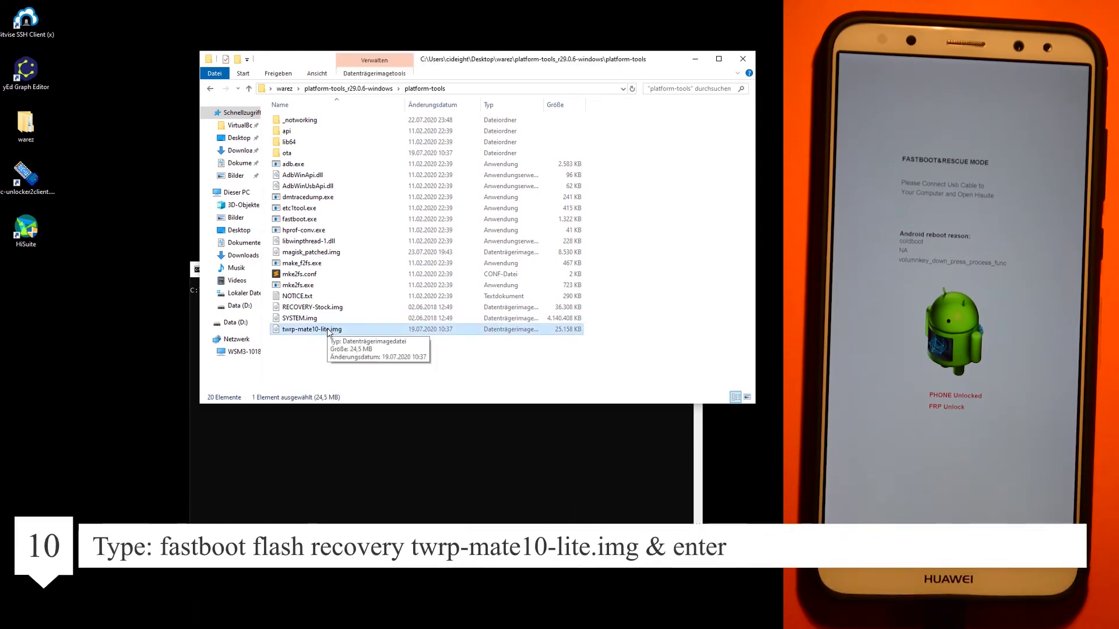
left_click(328, 330)
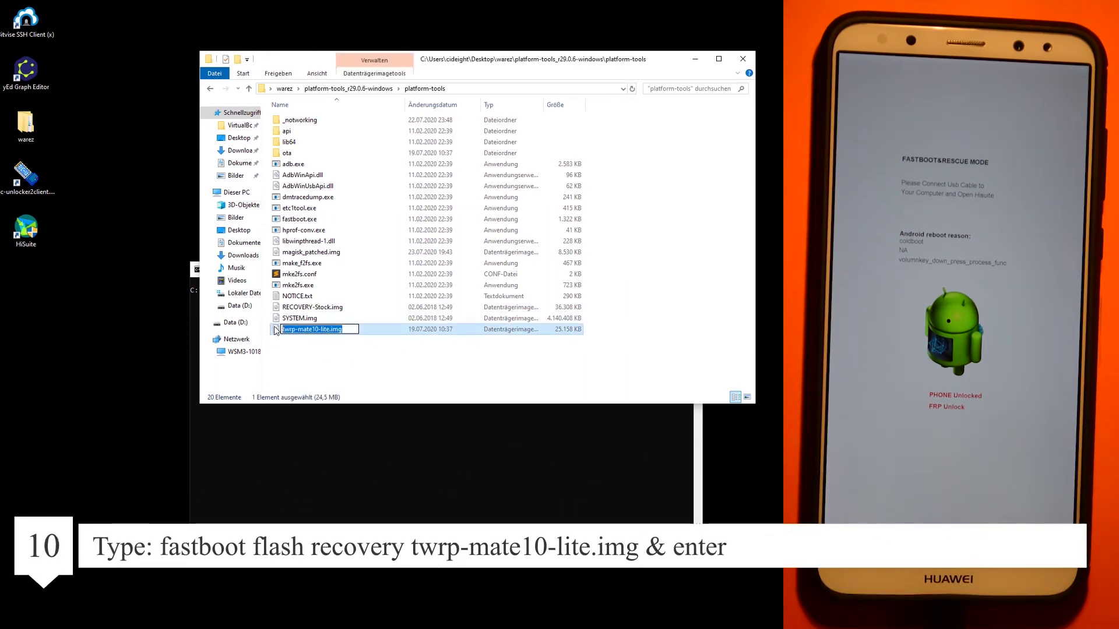
left_click(486, 434)
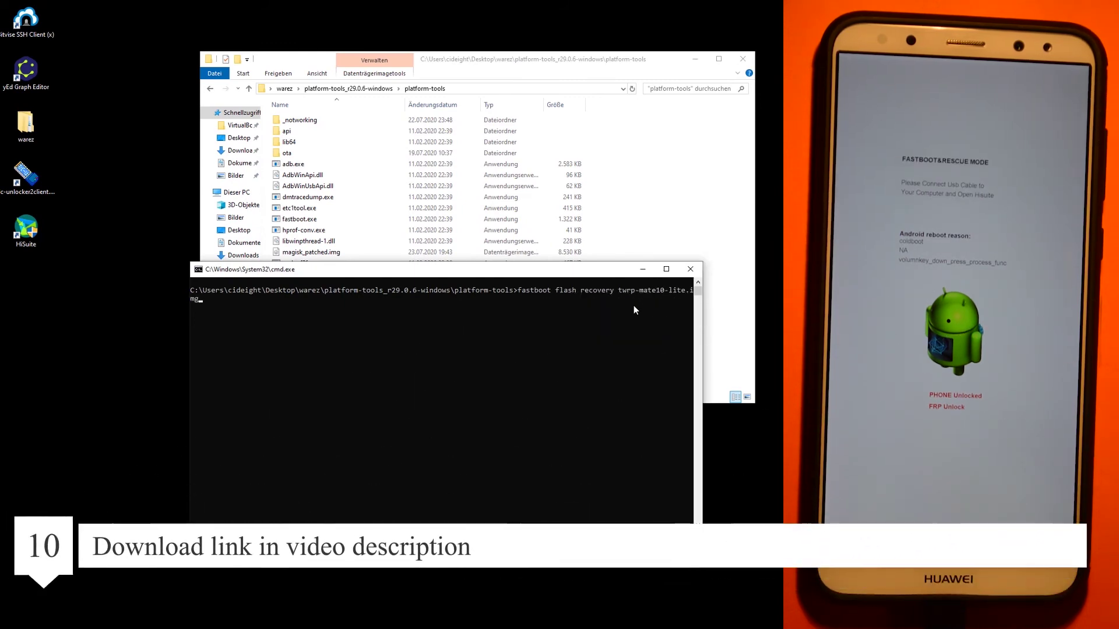
Run the flash of twrp-mate10-lite.img to recovery, getting OKAY for sending and writing.
key("Return")
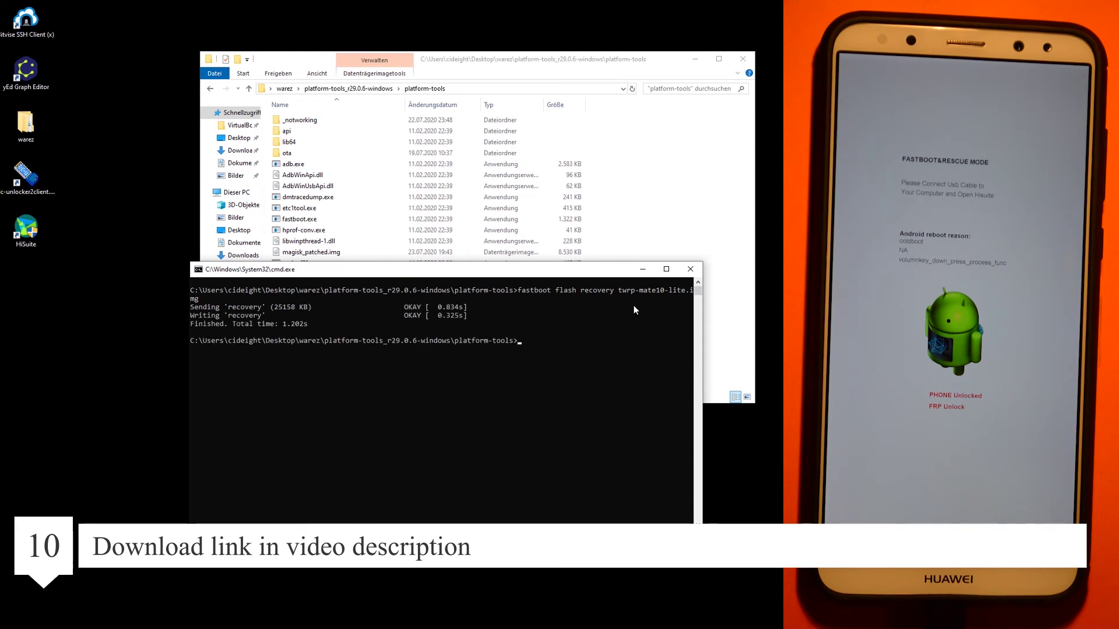